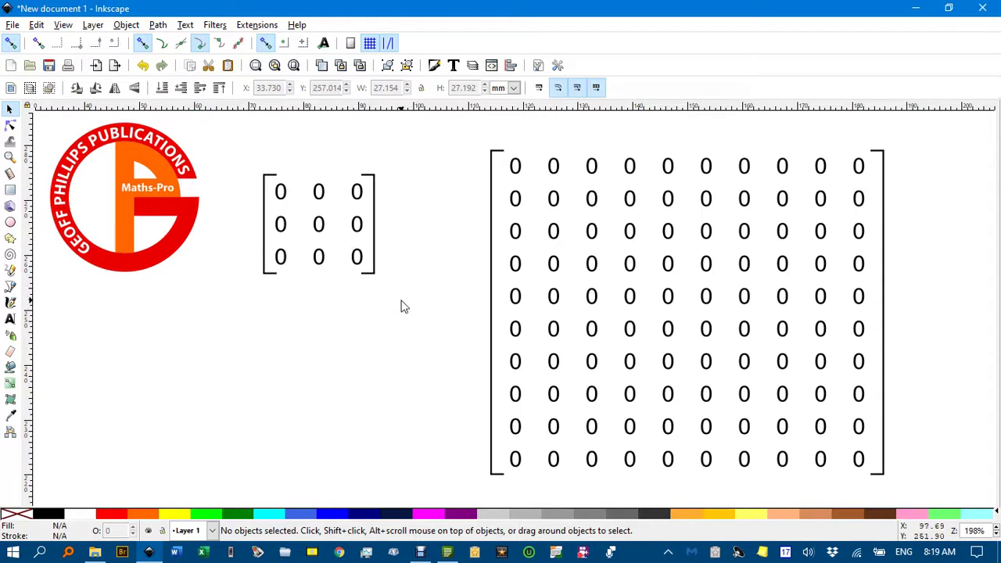
Scroll the canvas down to a blank area below the logo and existing matrices.
scroll(400, 304, "down", 10)
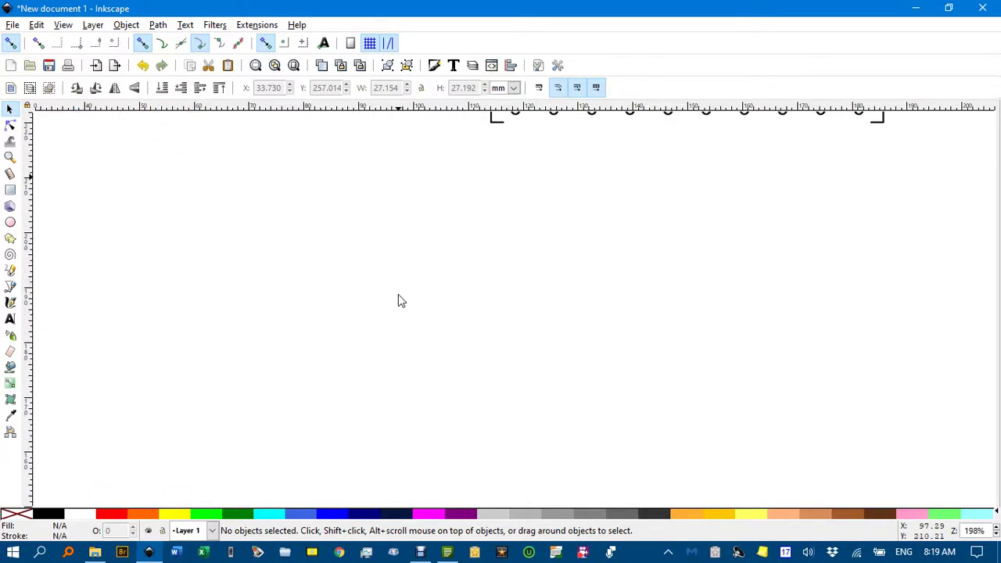
Add a text object reading '0' on the blank canvas and centre-align it.
left_click(10, 319)
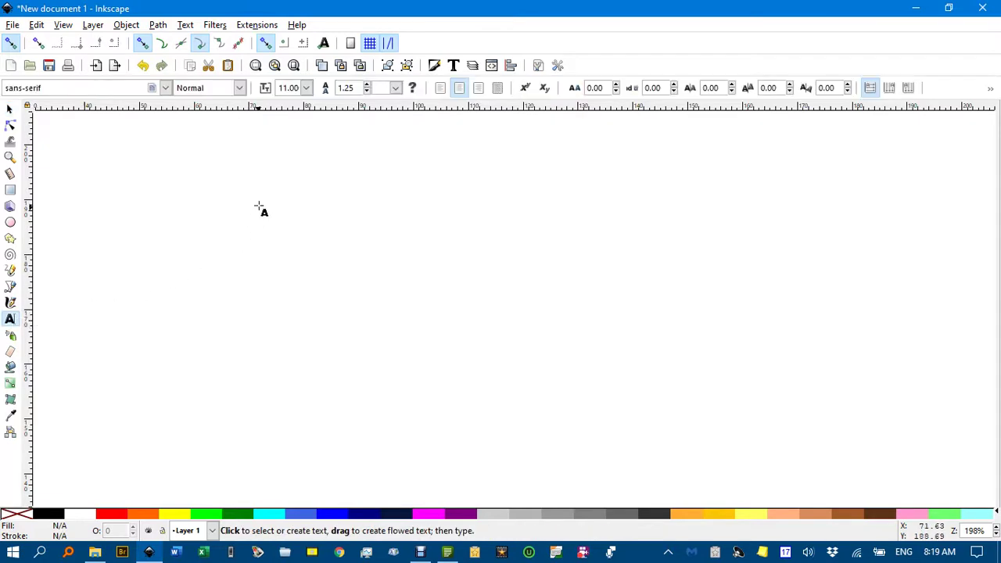
left_click(228, 211)
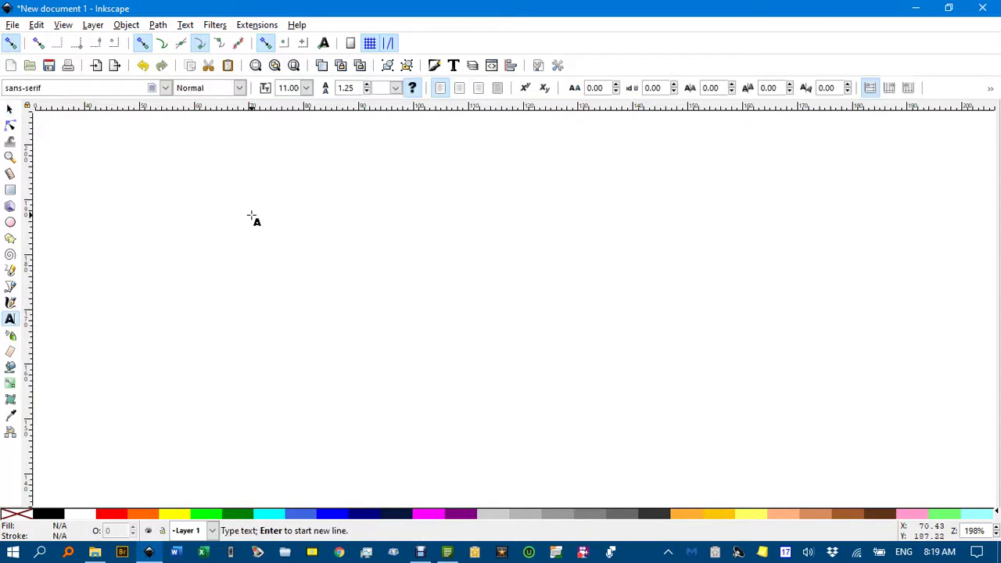
type("0")
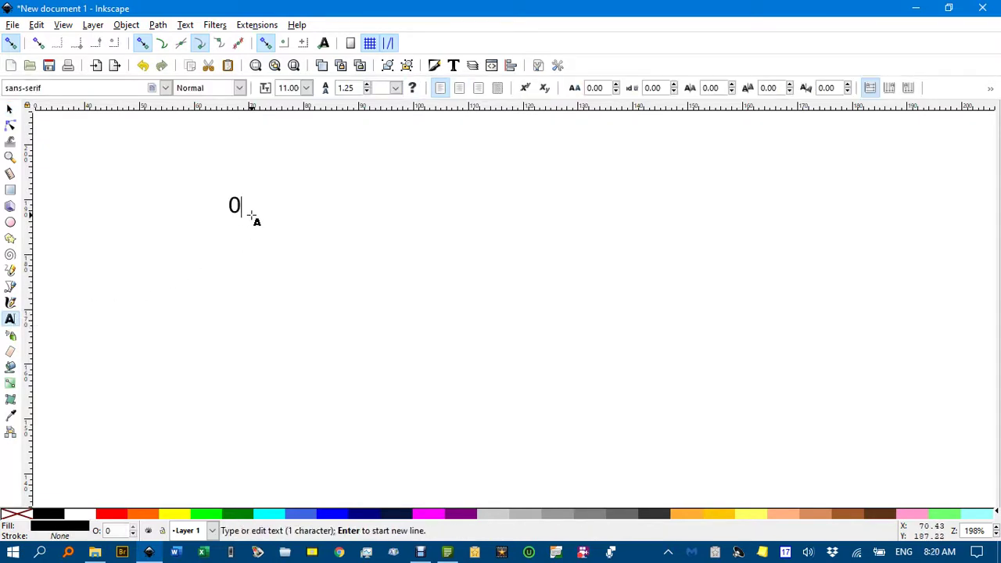
left_click(460, 90)
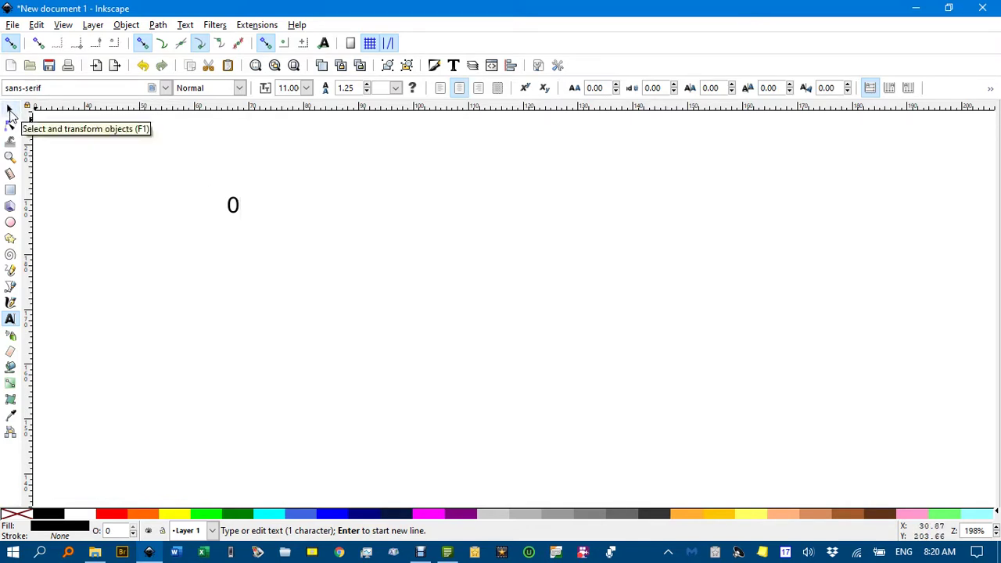
With the Selector tool, rubber-band select all four stacked copies of the 0.
left_click(10, 110)
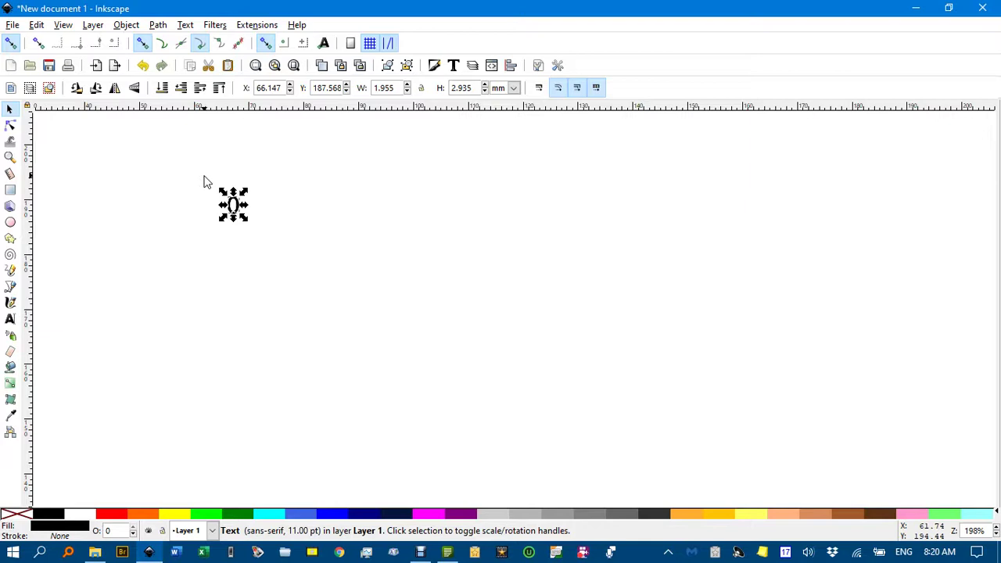
left_click(105, 169)
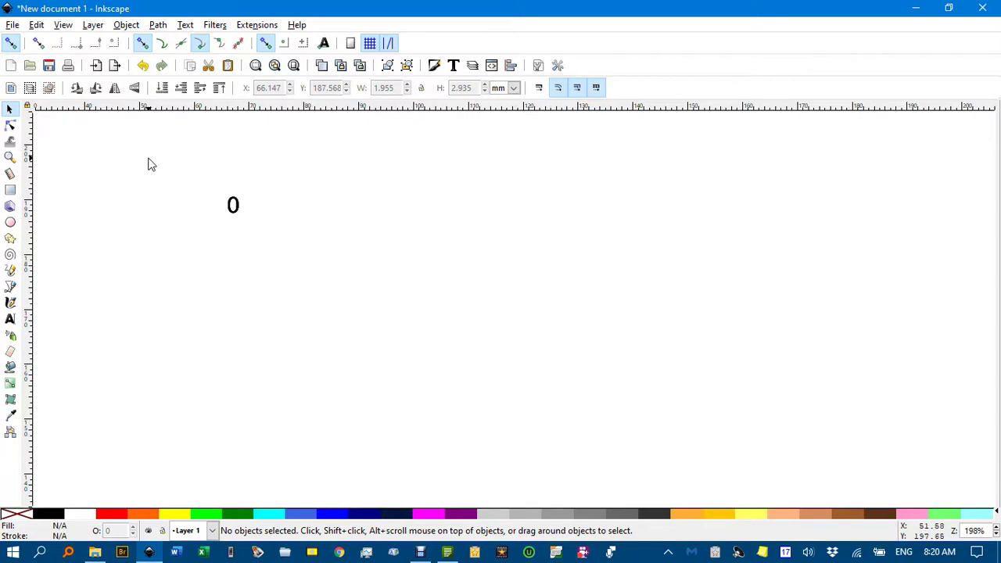
left_click_drag(148, 156, 280, 249)
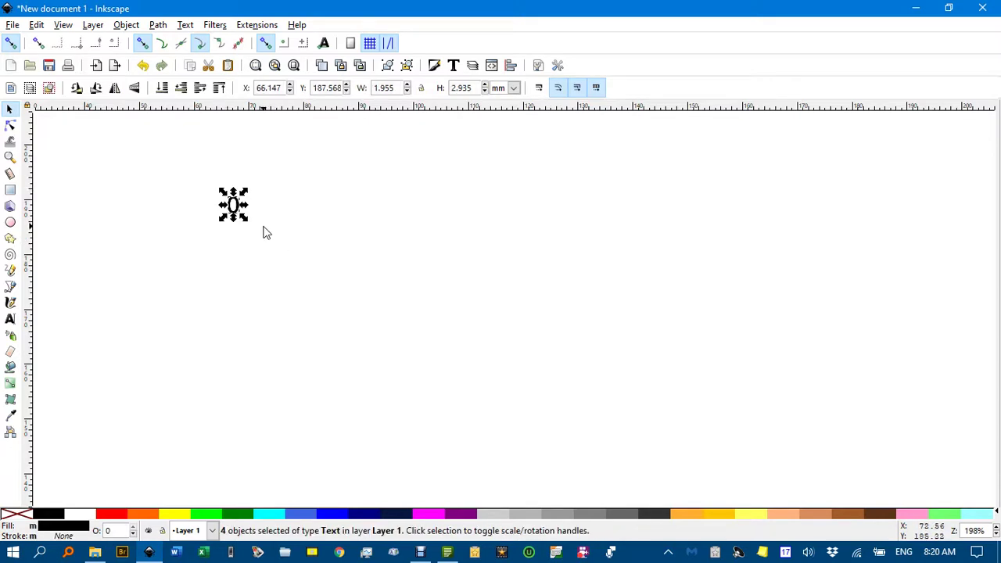
Arrange the four 0s as a 1×4 rectangular grid with 5 mm X and 3 mm Y spacing.
left_click(126, 25)
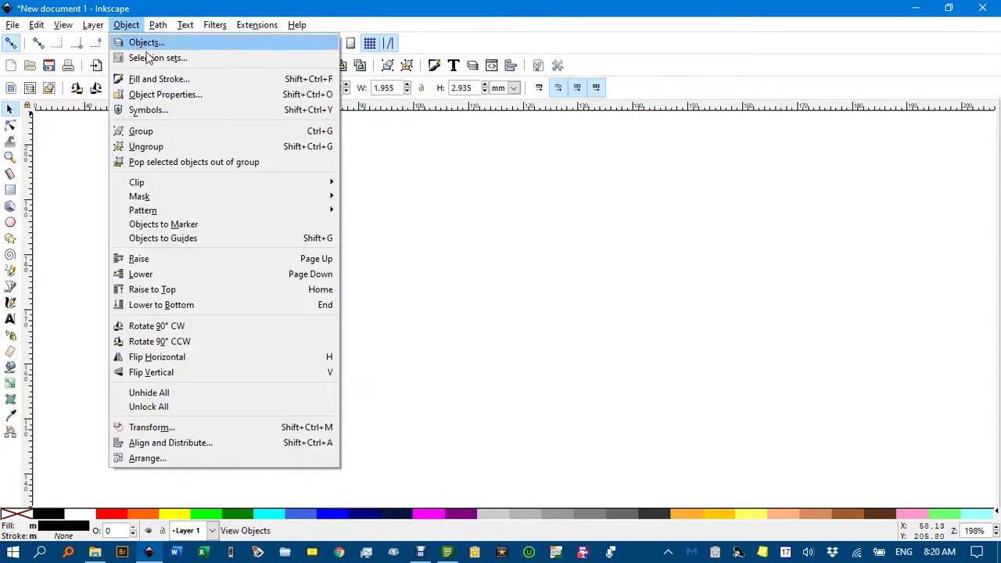
left_click(188, 456)
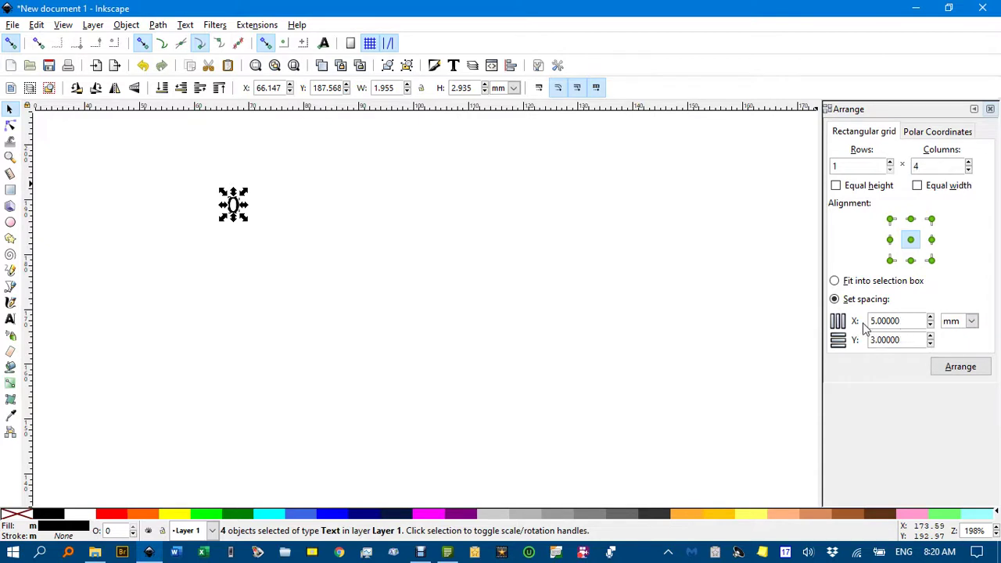
left_click(966, 369)
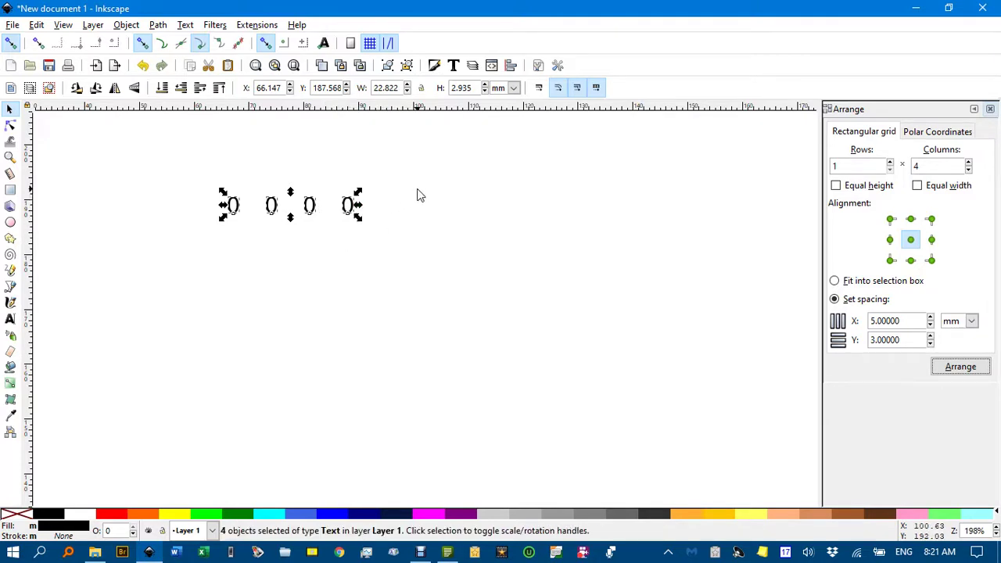
Set Arrange to 4 rows × 4 columns and lay all sixteen 0s out as a grid.
key("Up")
left_click(118, 285)
left_click_drag(125, 150, 421, 269)
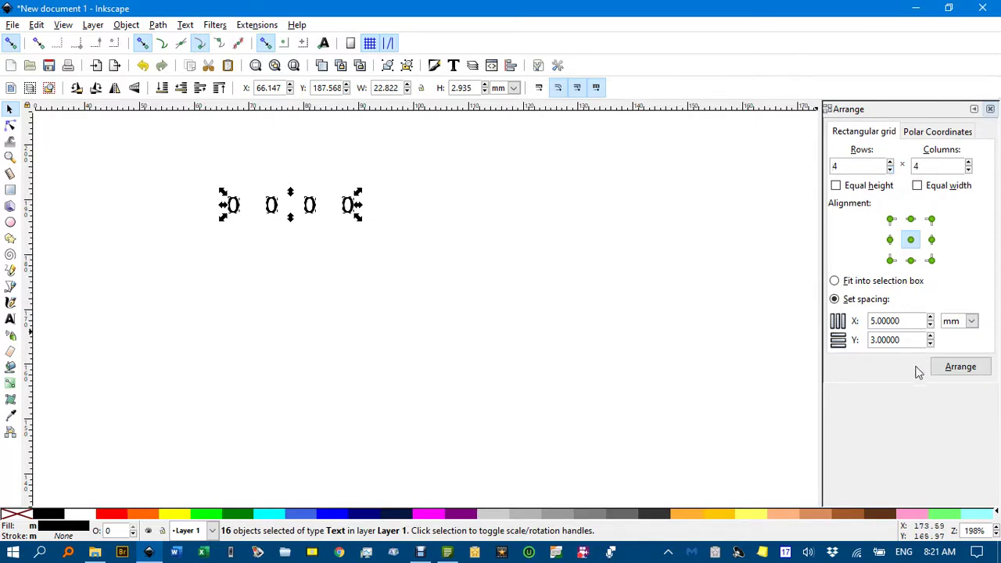
left_click(961, 369)
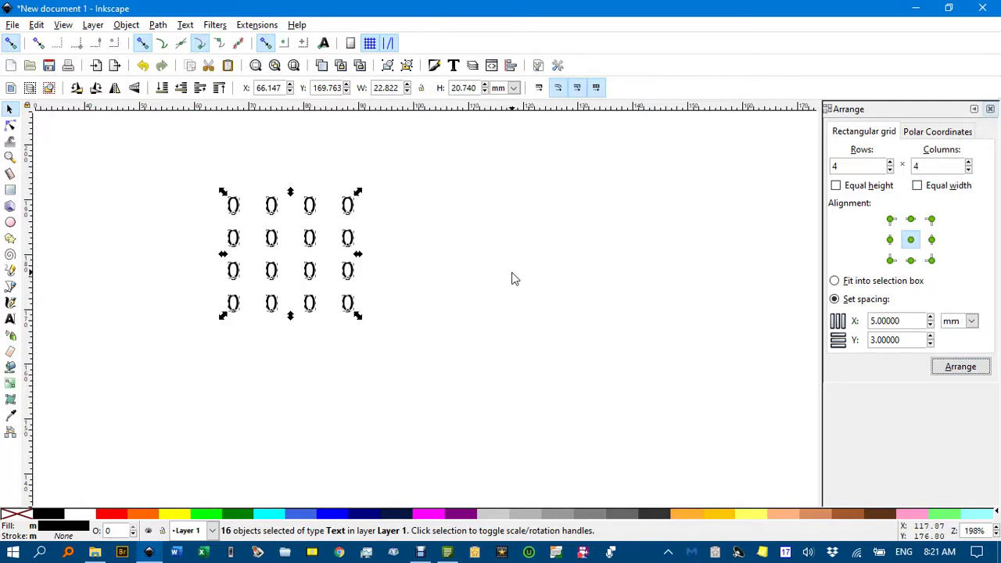
left_click(442, 265)
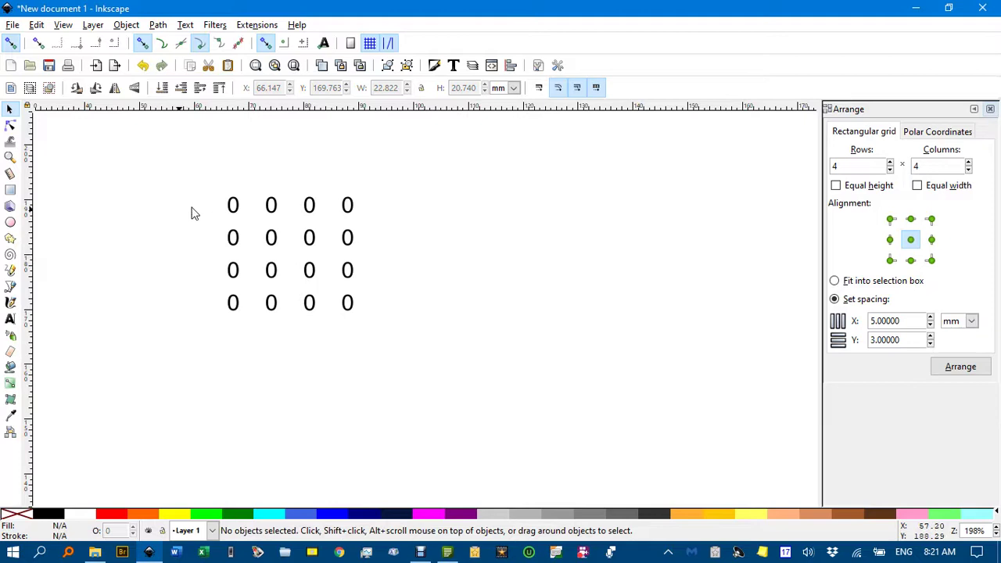
Draw a four-point square-bracket path left of the zeros, spanning the grid's height, and select it.
left_click(10, 288)
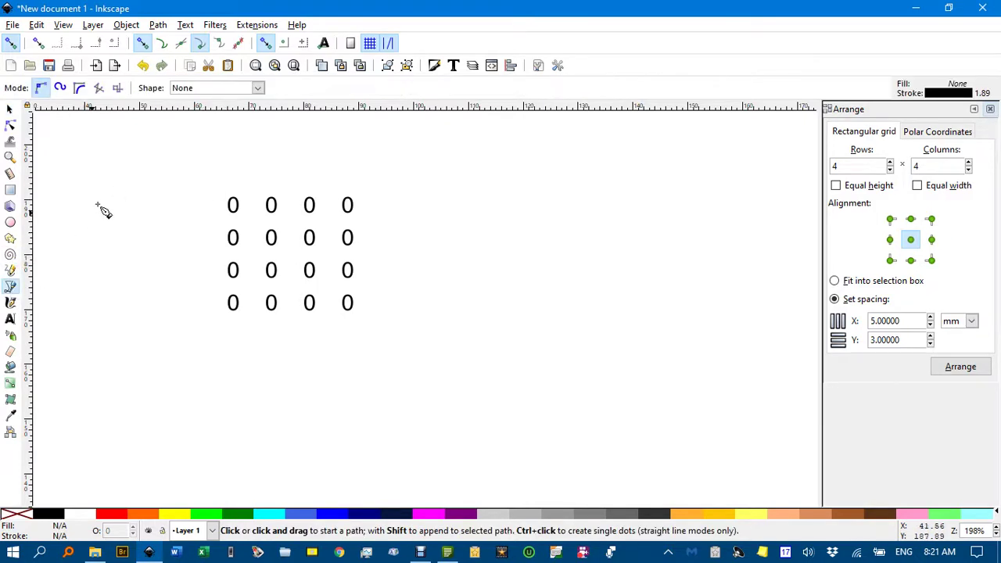
left_click(150, 163)
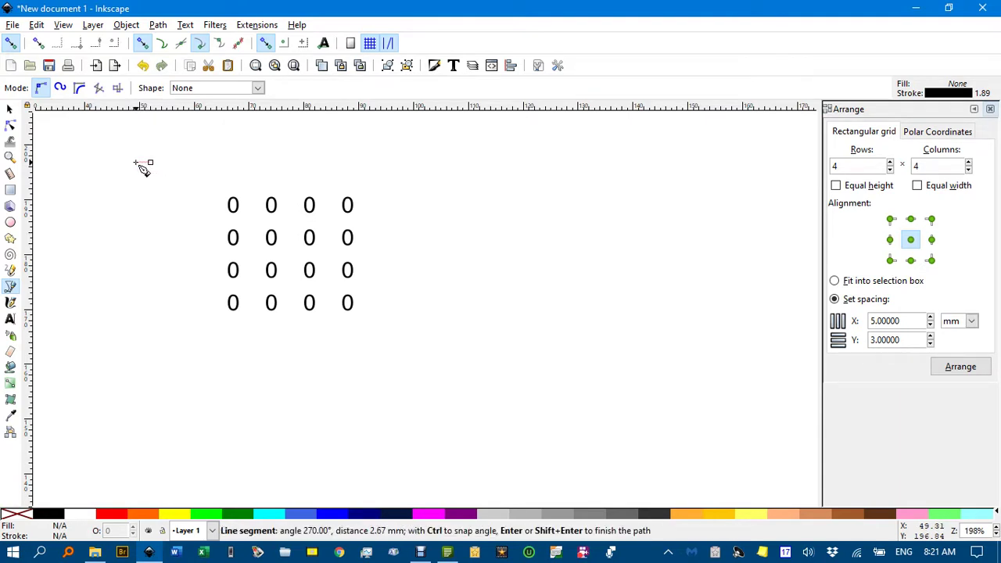
left_click(136, 163)
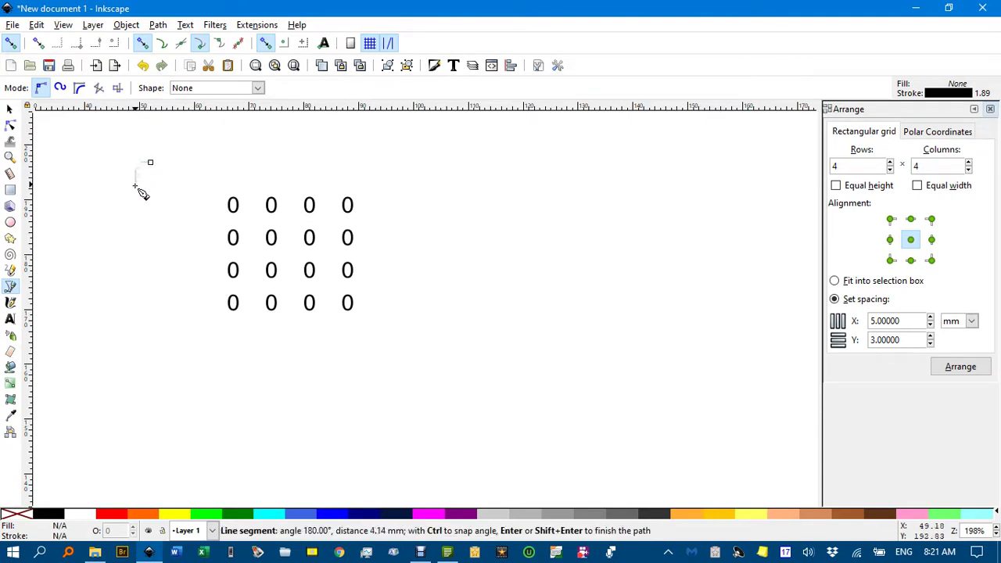
left_click(136, 312)
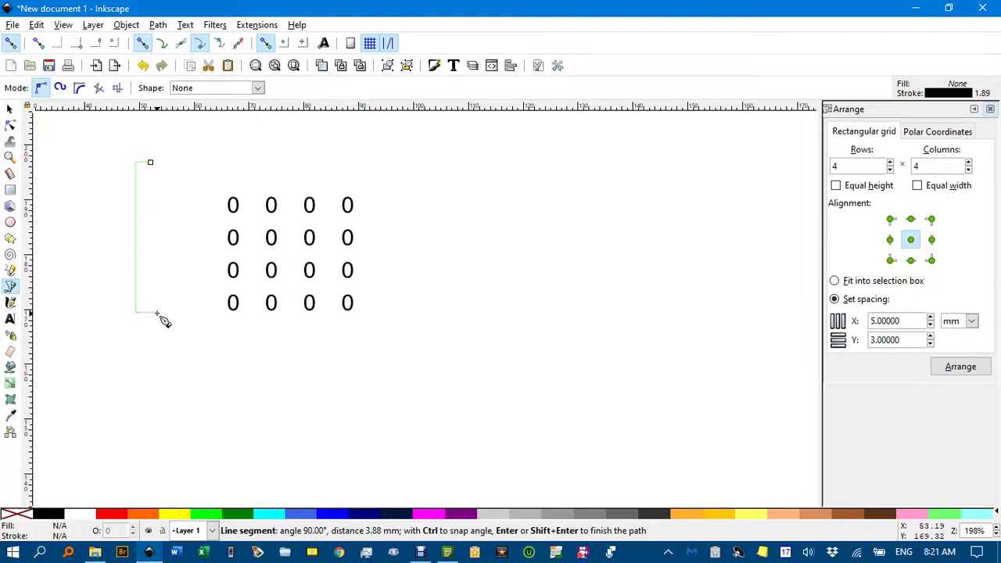
double_click(157, 312)
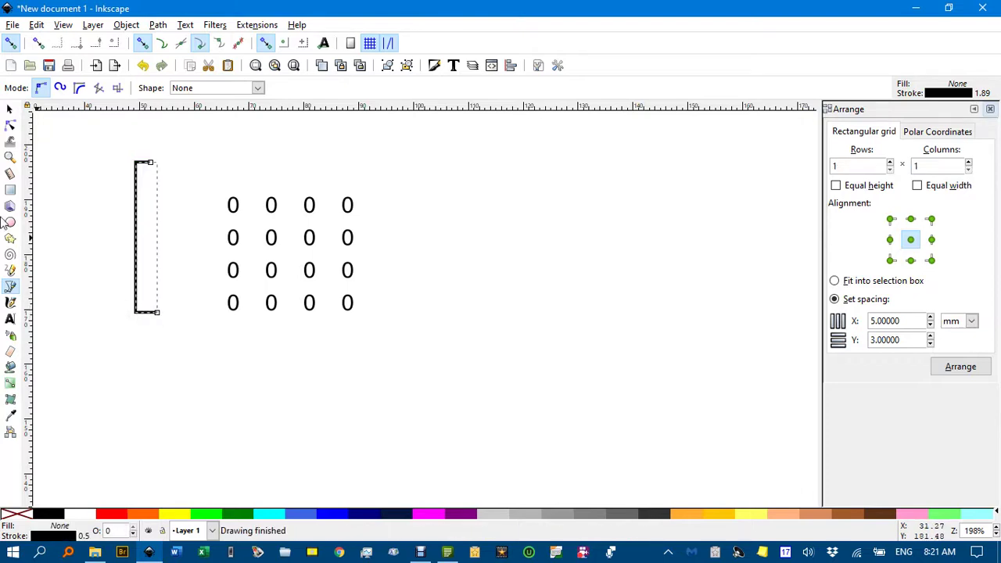
left_click(10, 112)
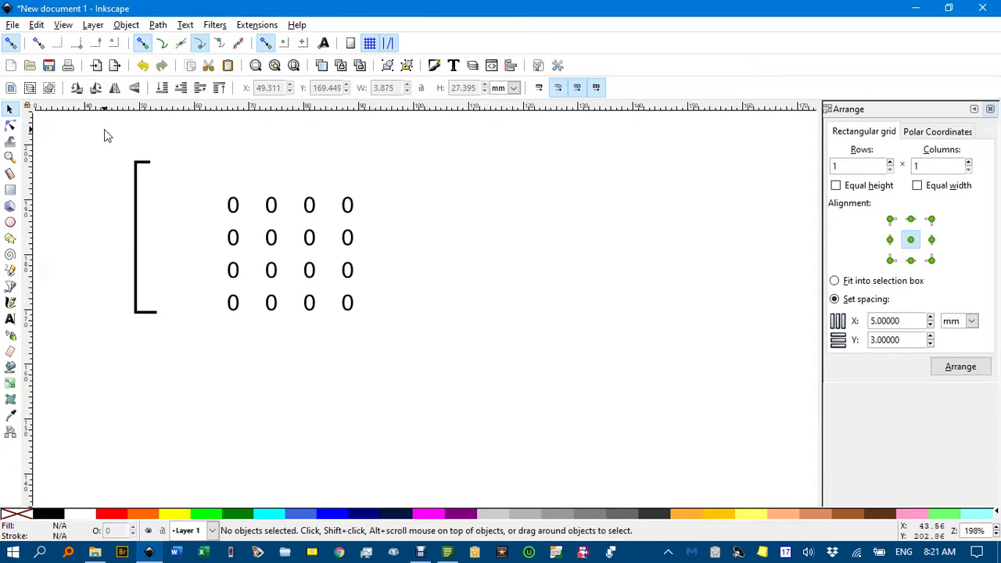
left_click_drag(100, 143, 193, 336)
Select the bracket's two right-hand end nodes and line them up vertically with Align and Distribute.
key("n")
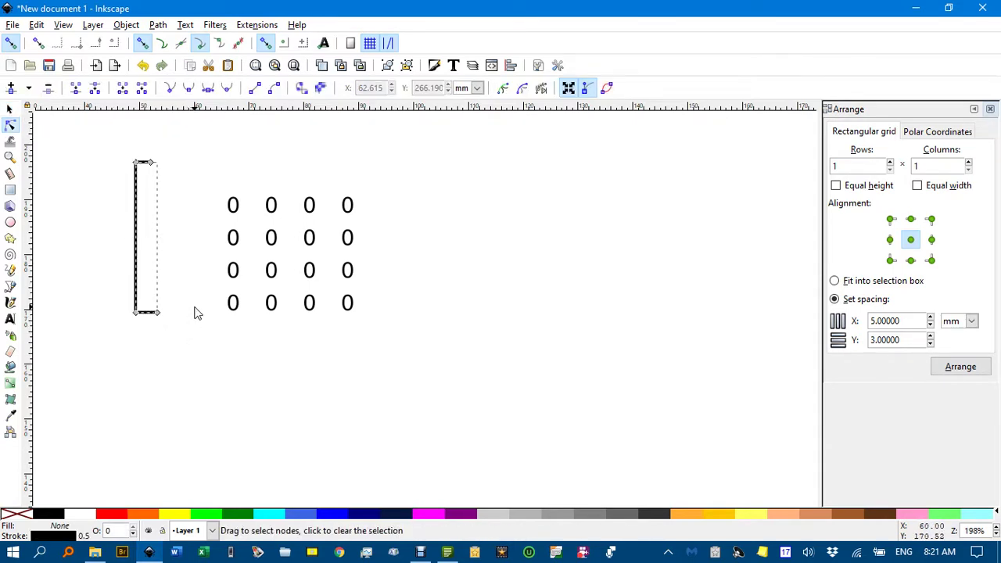
left_click_drag(148, 137, 178, 343)
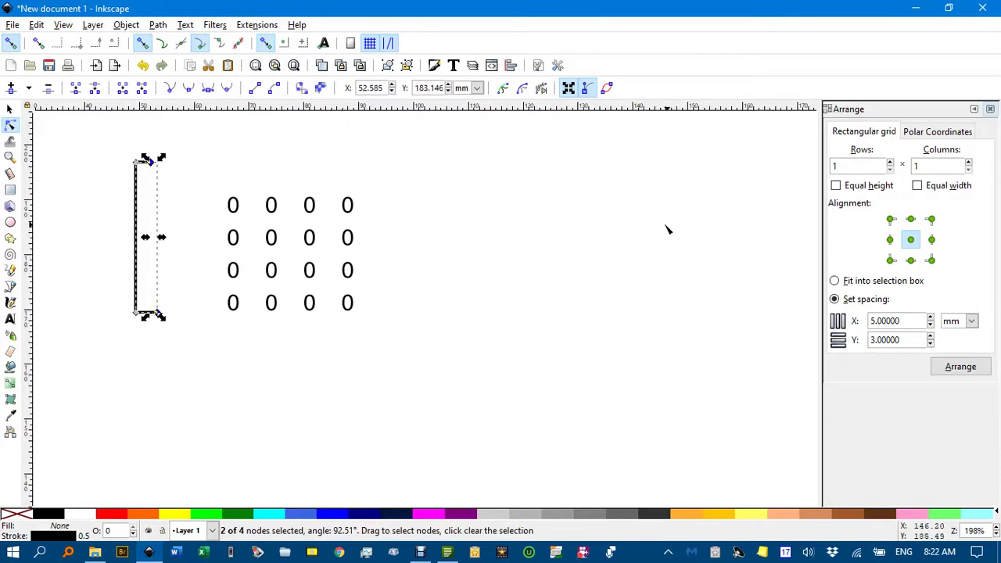
key("ctrl+shift+a")
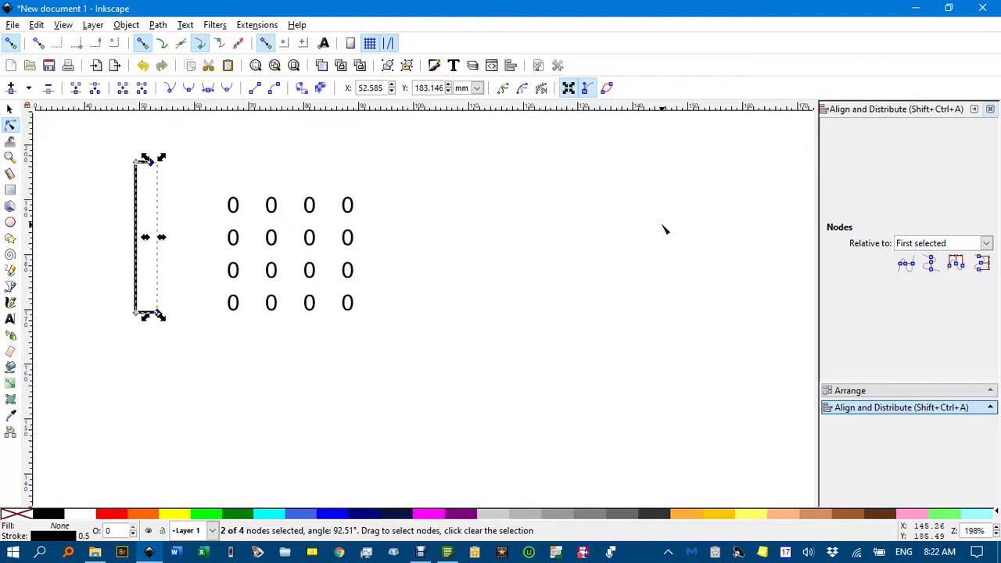
left_click(928, 266)
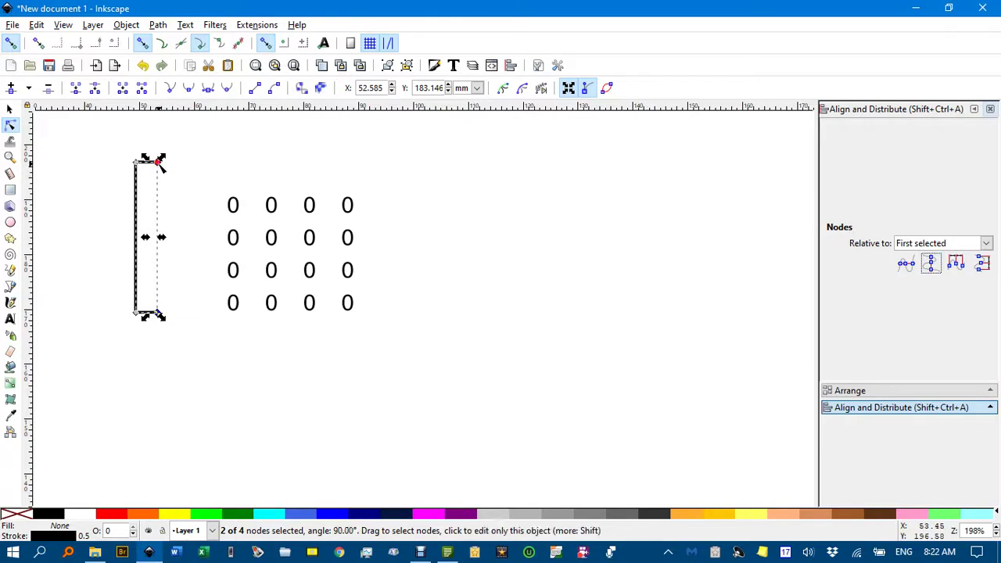
left_click_drag(159, 162, 157, 156)
key("ctrl+z")
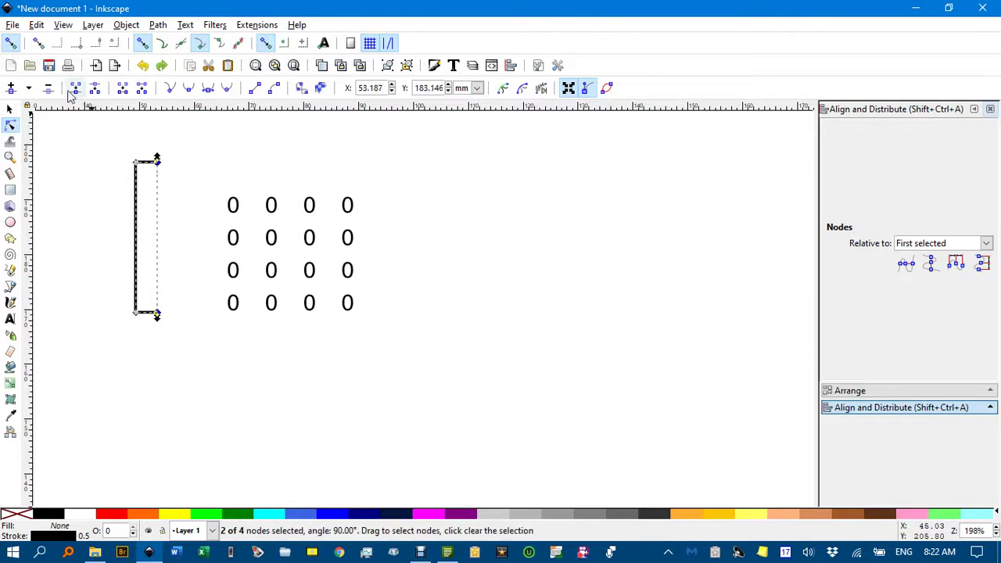
With snapping off, shift the bracket slightly left and pull its arm ends in to shorten them.
left_click(12, 45)
key("ctrl+a")
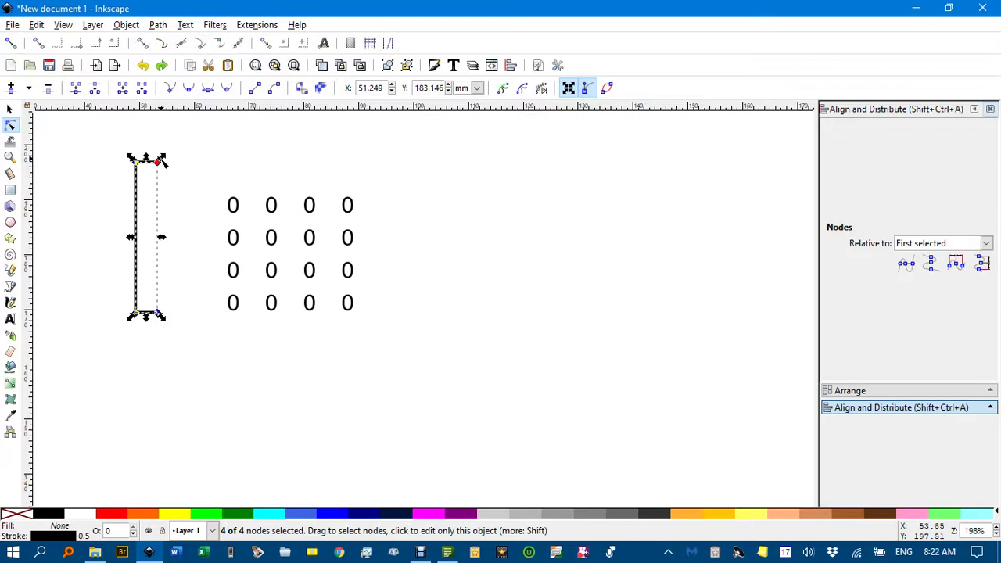
scroll(188, 182, "up", 2)
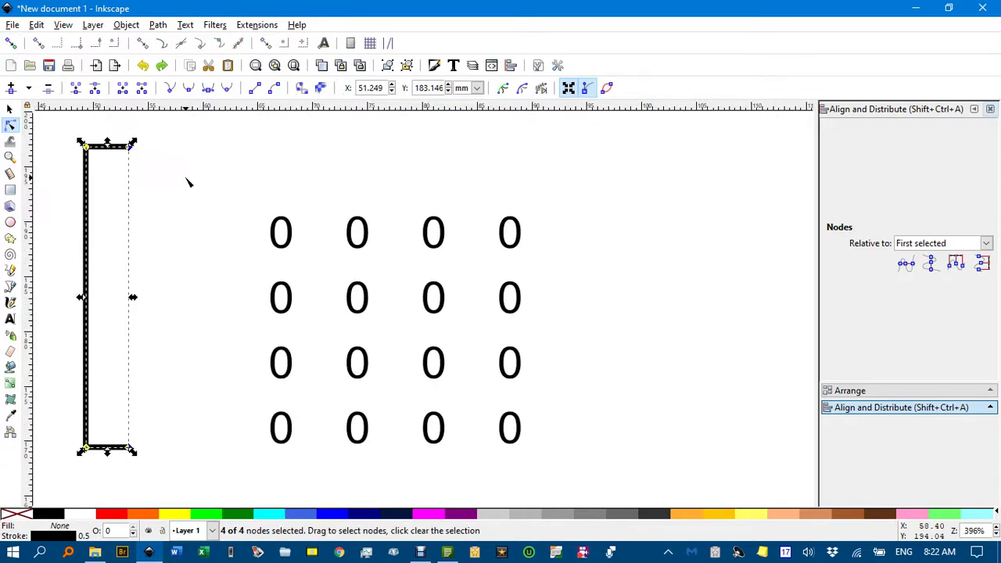
left_click_drag(130, 147, 184, 477)
left_click(150, 150)
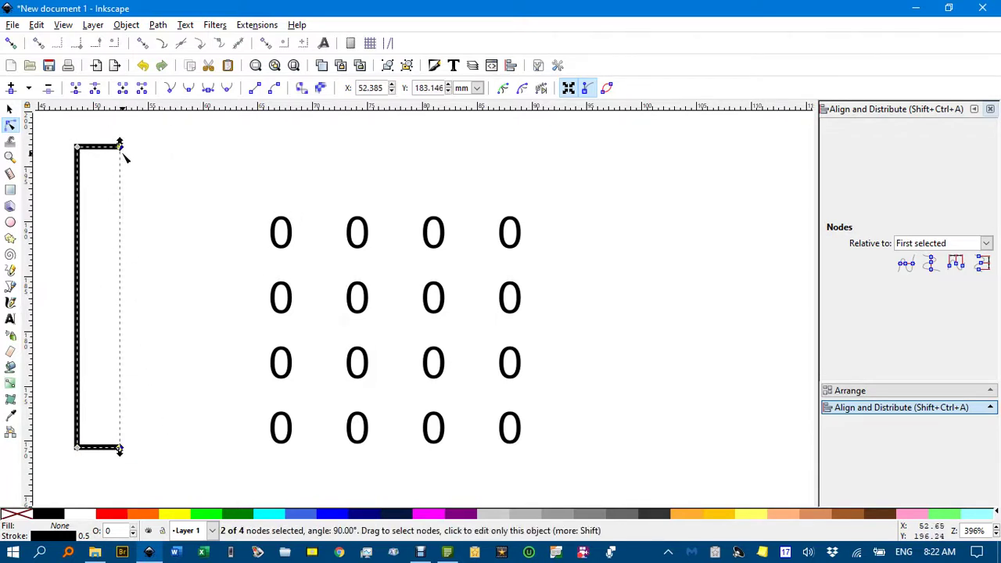
left_click_drag(120, 150, 104, 150)
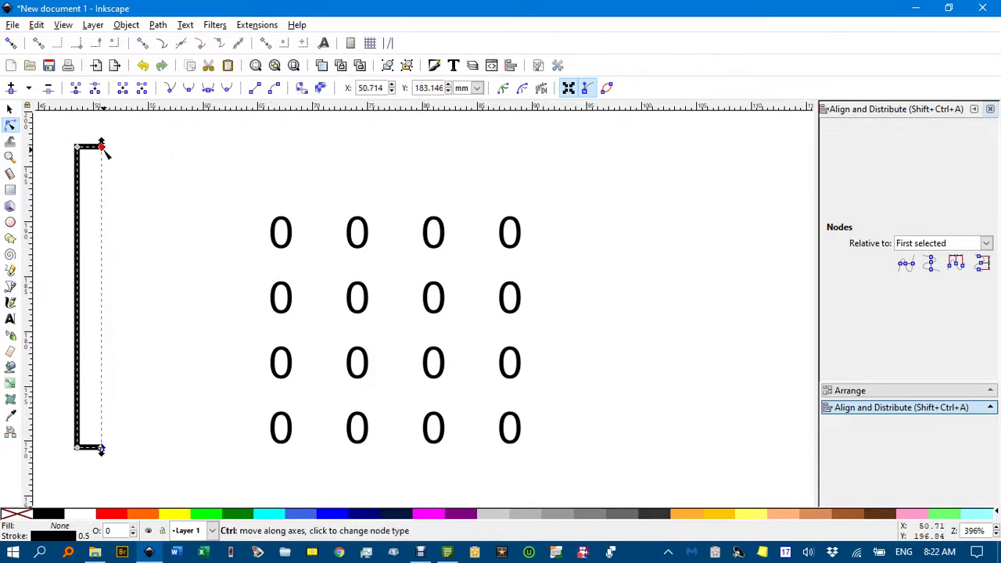
Move the bracket beside the first zero column and shorten it to the grid's height.
left_click(11, 109)
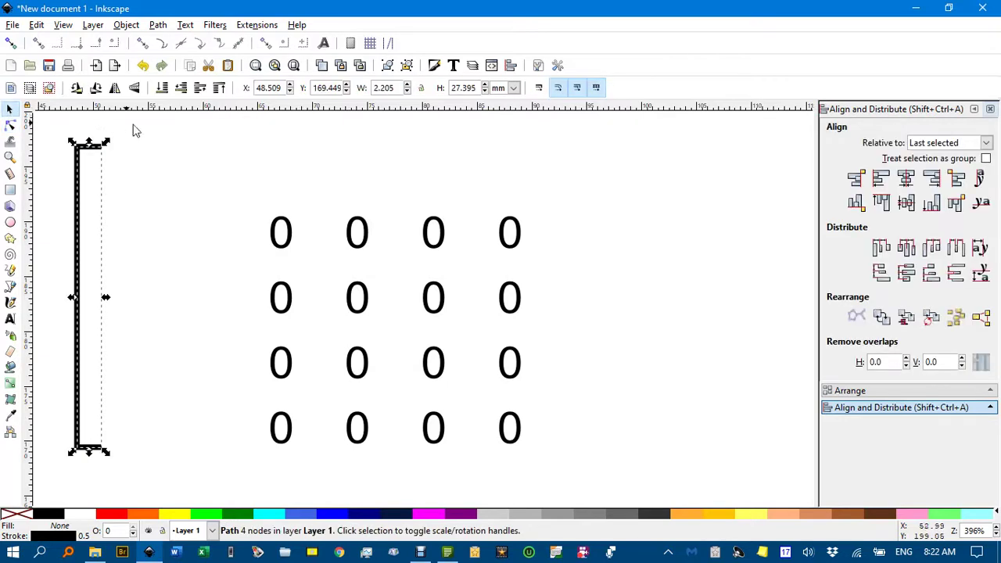
left_click(188, 147)
scroll(250, 168, "down", 2)
left_click_drag(174, 192, 243, 214)
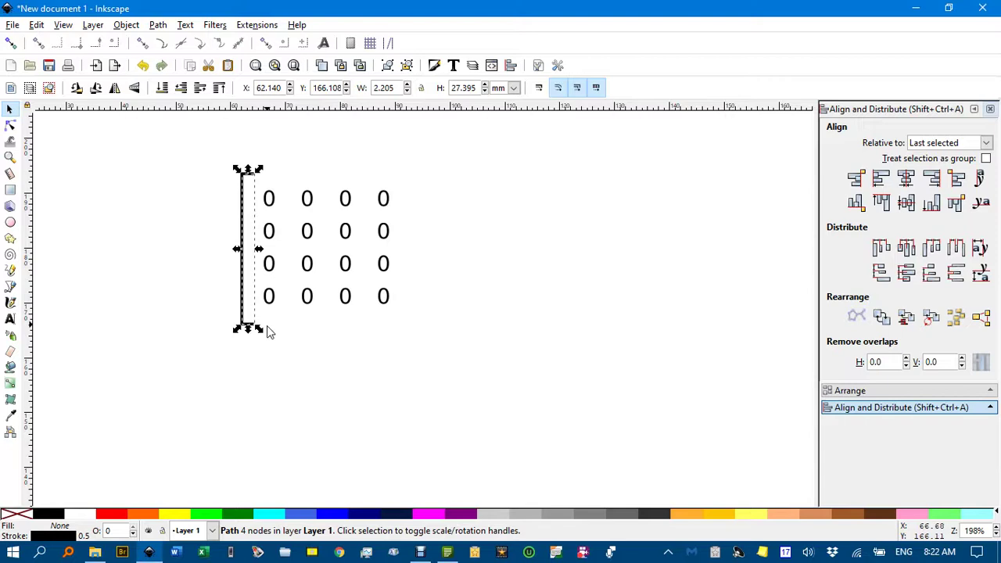
left_click_drag(248, 330, 251, 318)
left_click_drag(246, 272, 415, 273)
Duplicate the bracket, flip it horizontally, and place the copy beside the last zero column.
key("ctrl+d")
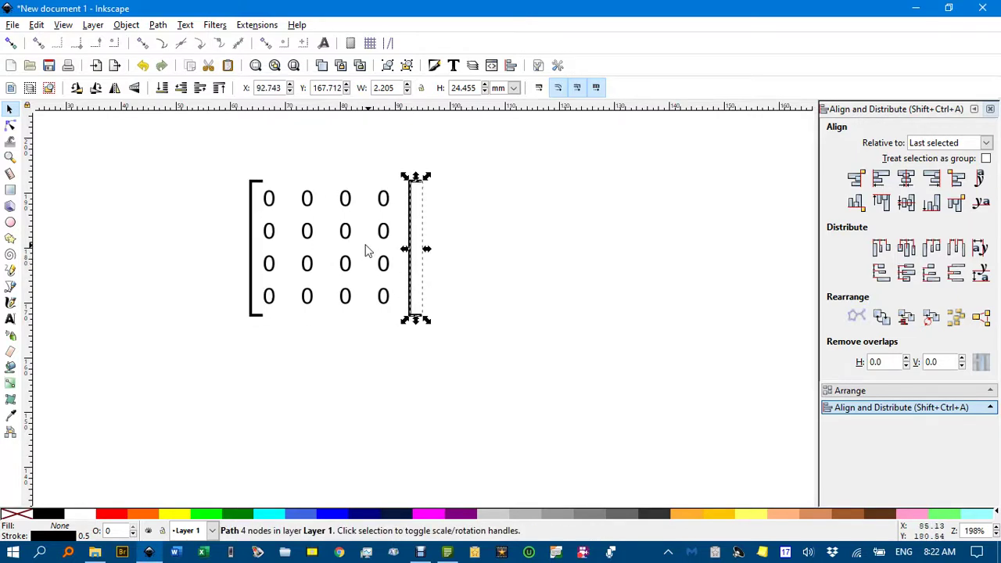
left_click(114, 89)
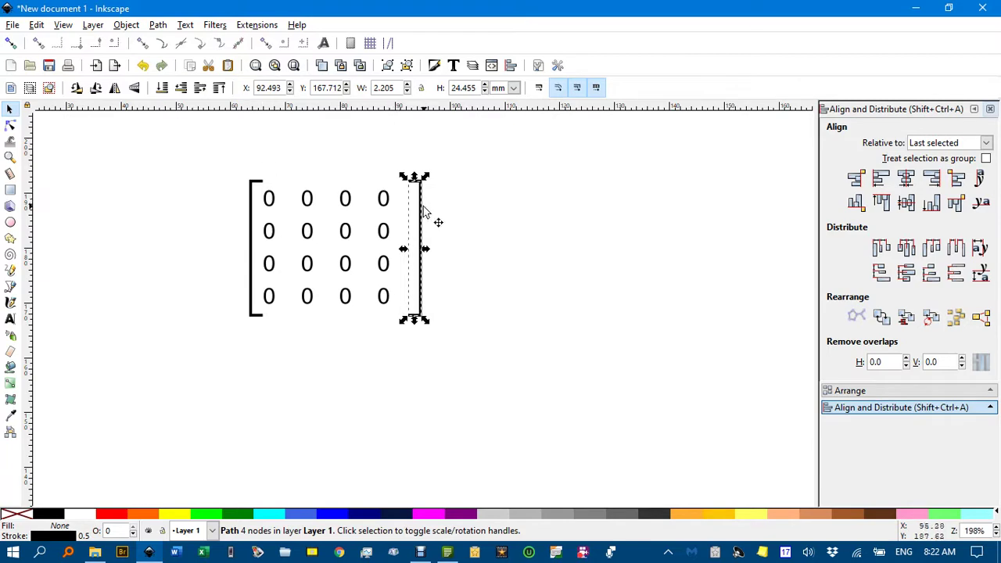
left_click_drag(422, 207, 400, 214)
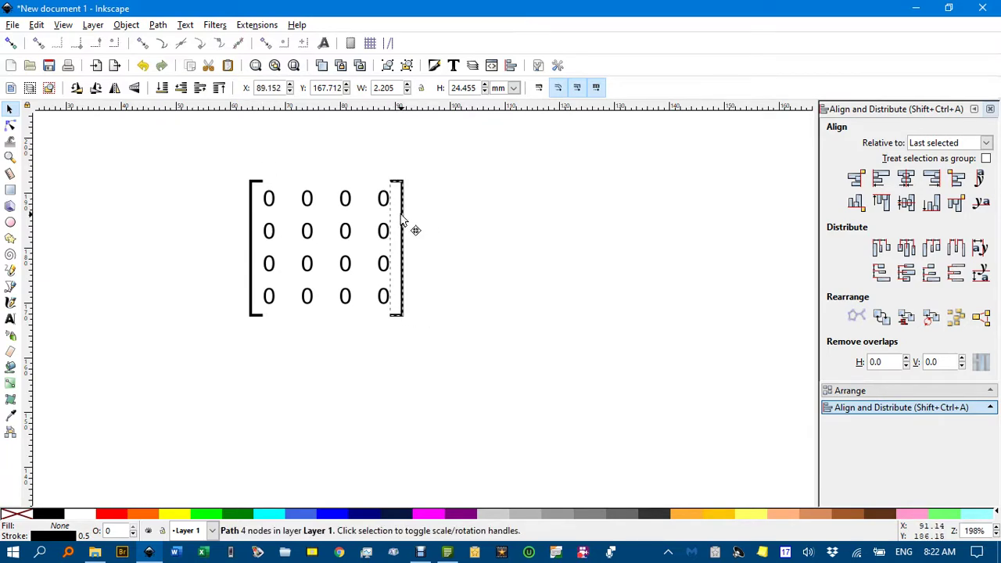
left_click(221, 155)
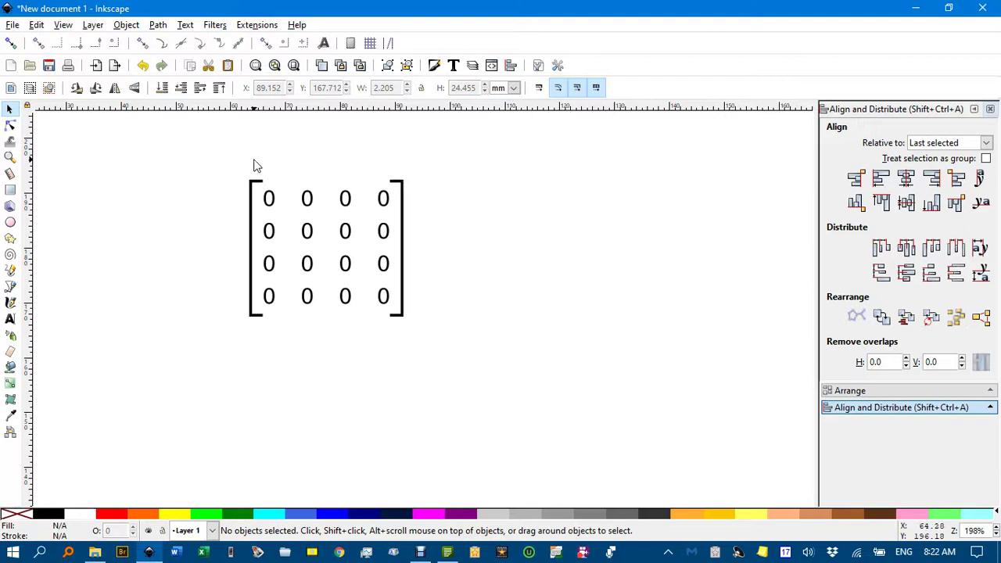
Group the sixteen zeros into a single object.
left_click_drag(258, 154, 395, 341)
key("ctrl+g")
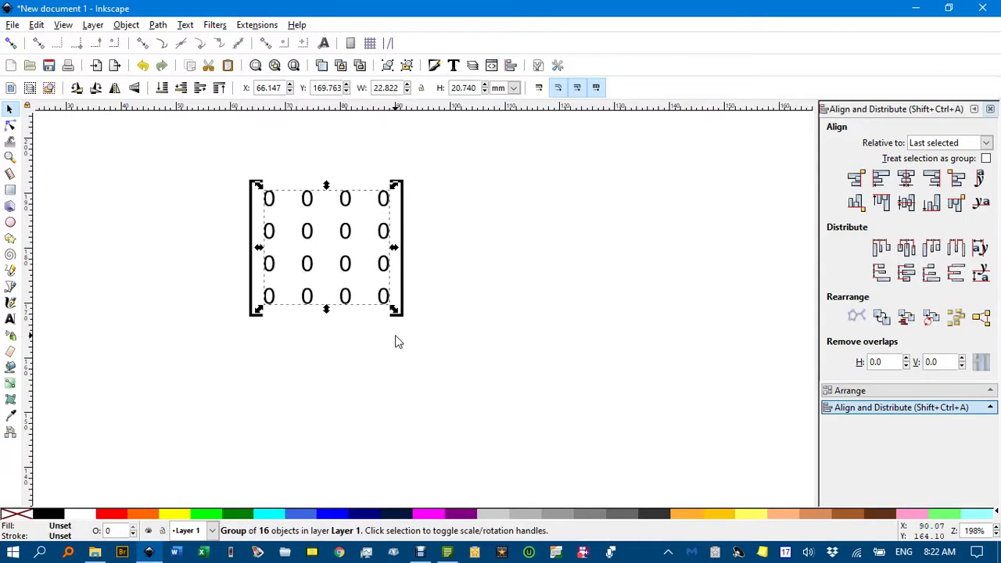
left_click(211, 154)
Give the brackets and zero group equal horizontal gaps and centre them on the horizontal axis.
left_click_drag(190, 145, 485, 381)
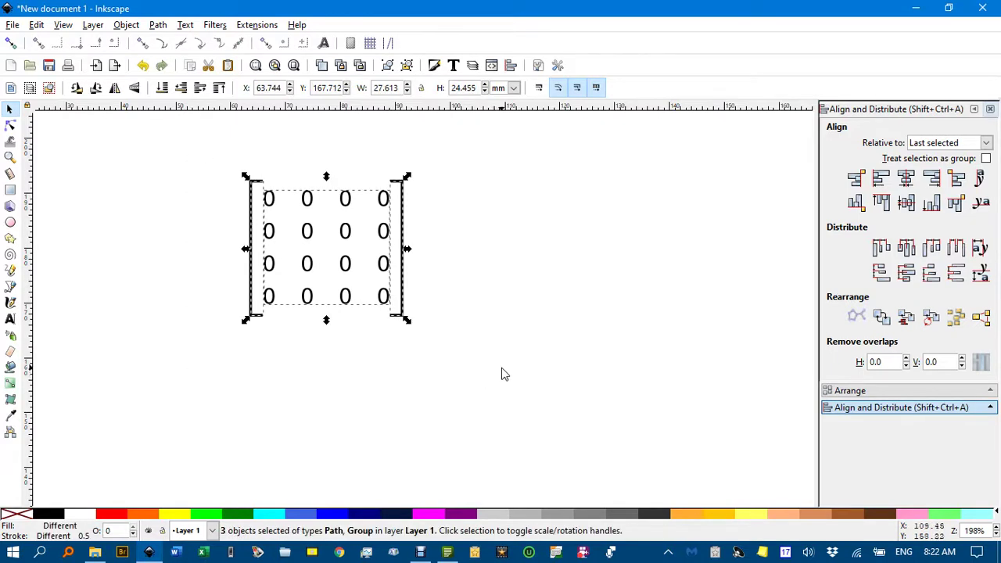
left_click(955, 249)
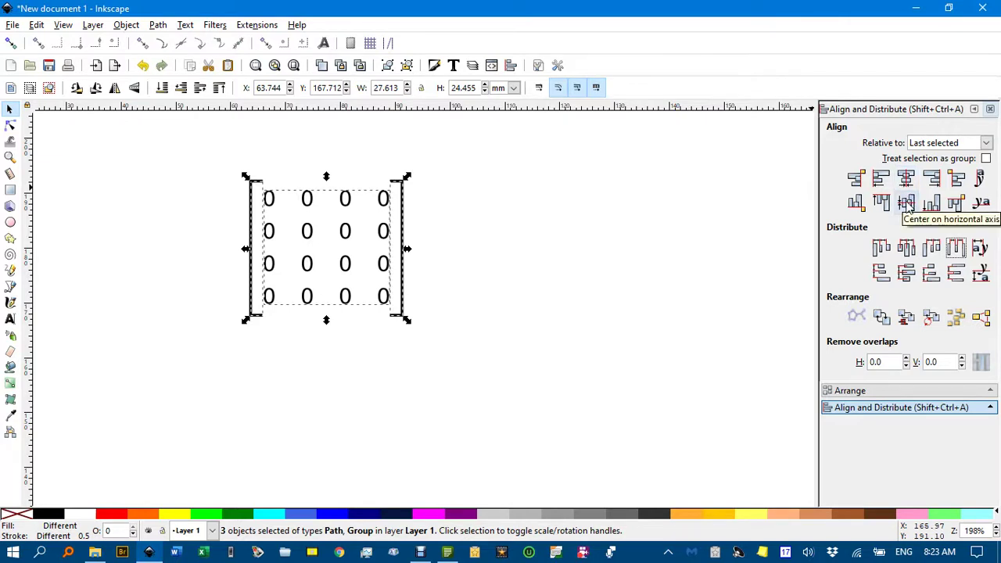
left_click(907, 204)
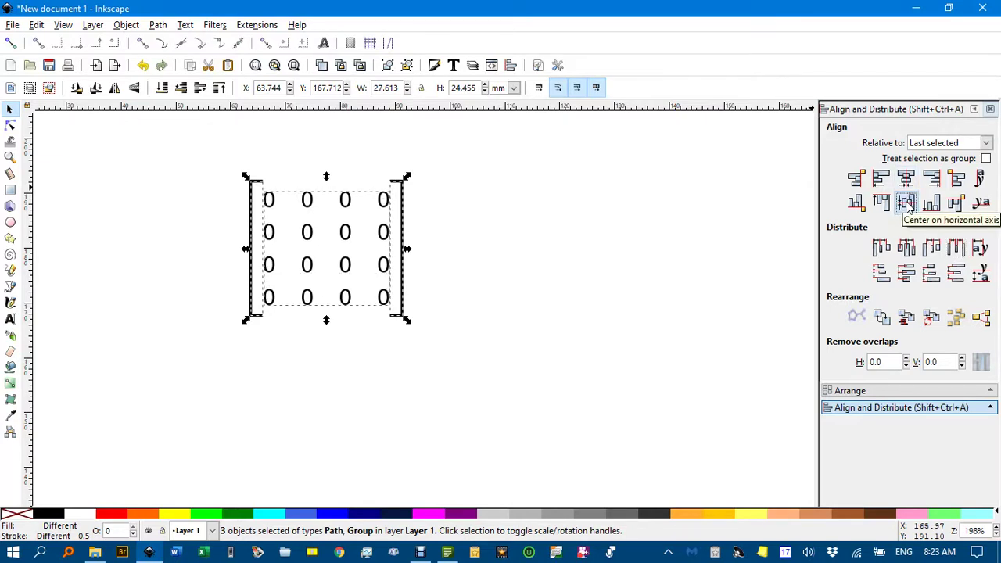
left_click(905, 179)
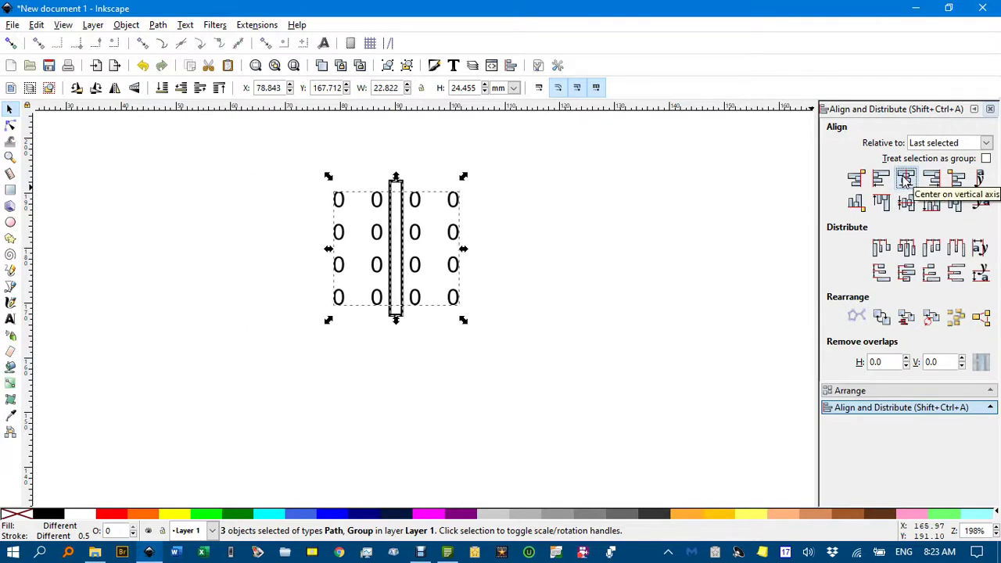
key("ctrl+z")
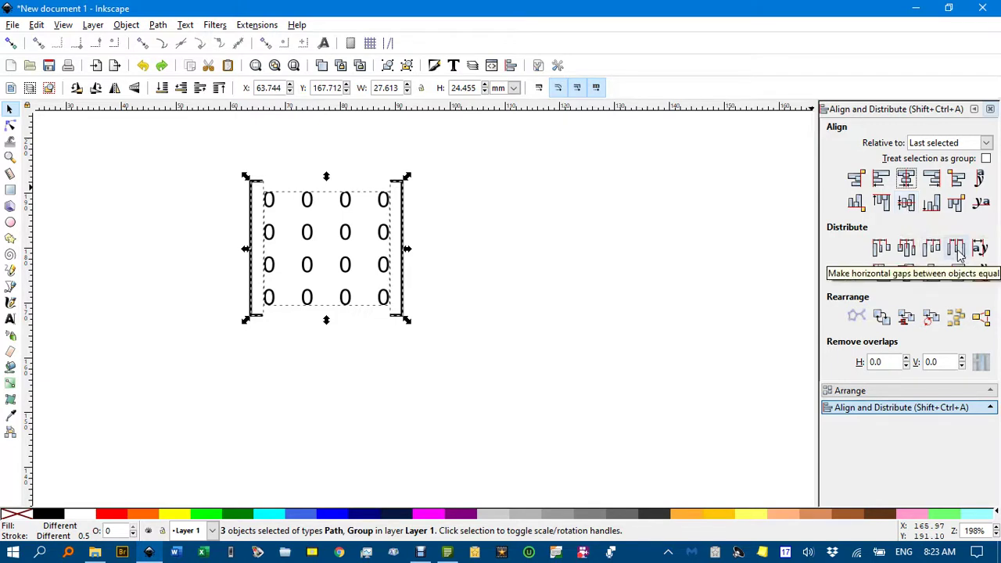
left_click(649, 251)
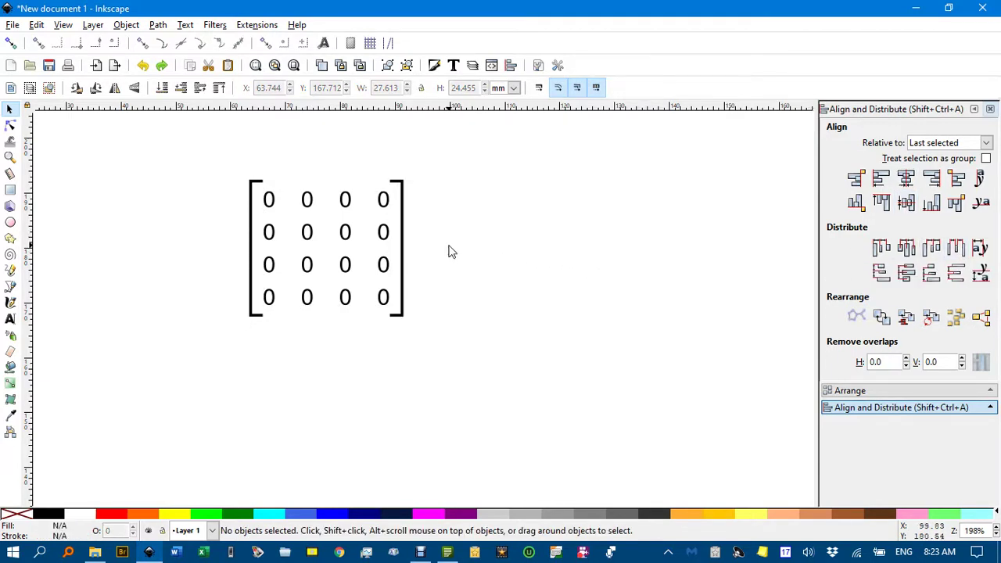
Select both brackets and set their stroke width to 0.400 mm in Fill and Stroke.
left_click(252, 208)
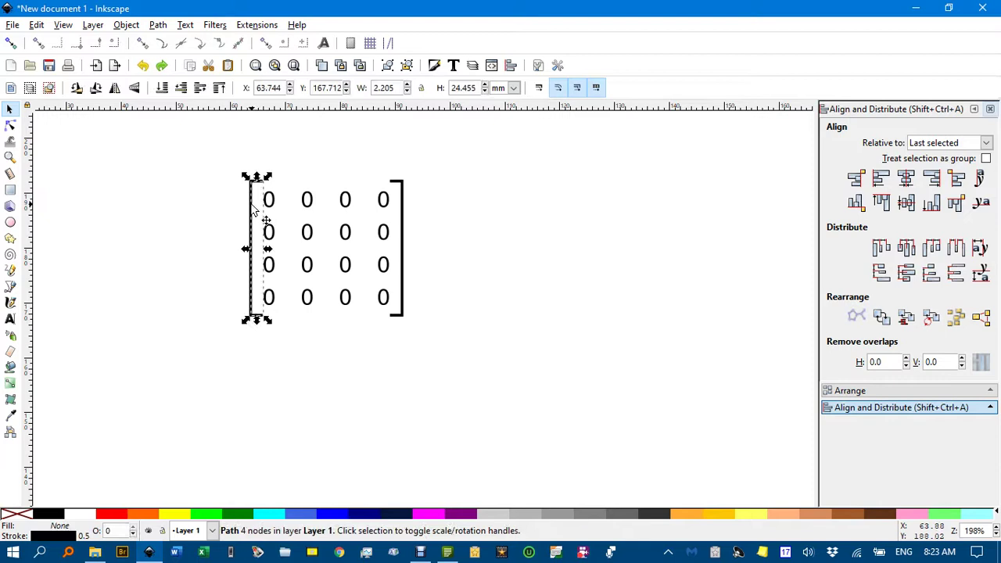
left_click(403, 226, "ctrl")
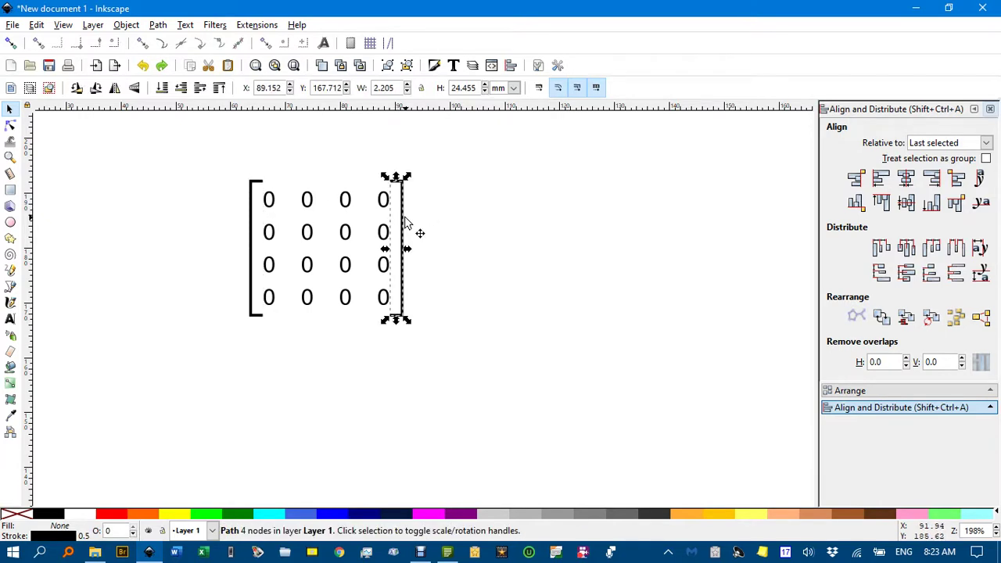
left_click(252, 201)
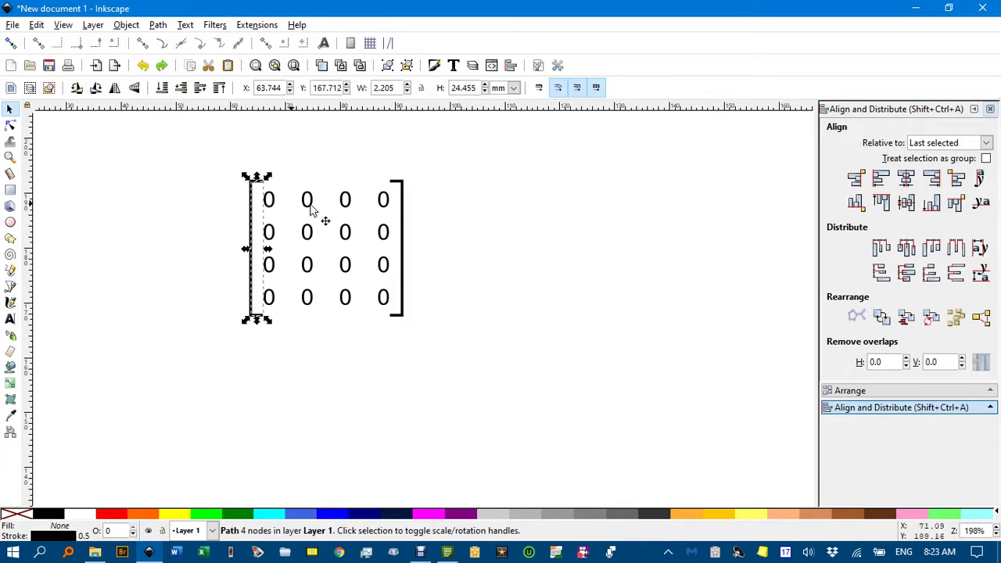
left_click(403, 231, "shift")
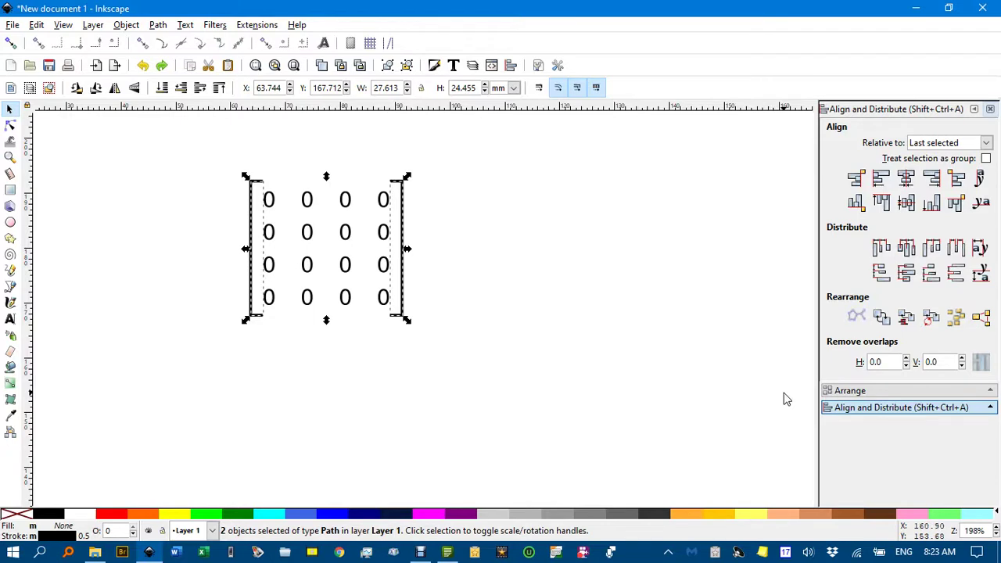
key("ctrl+shift+f")
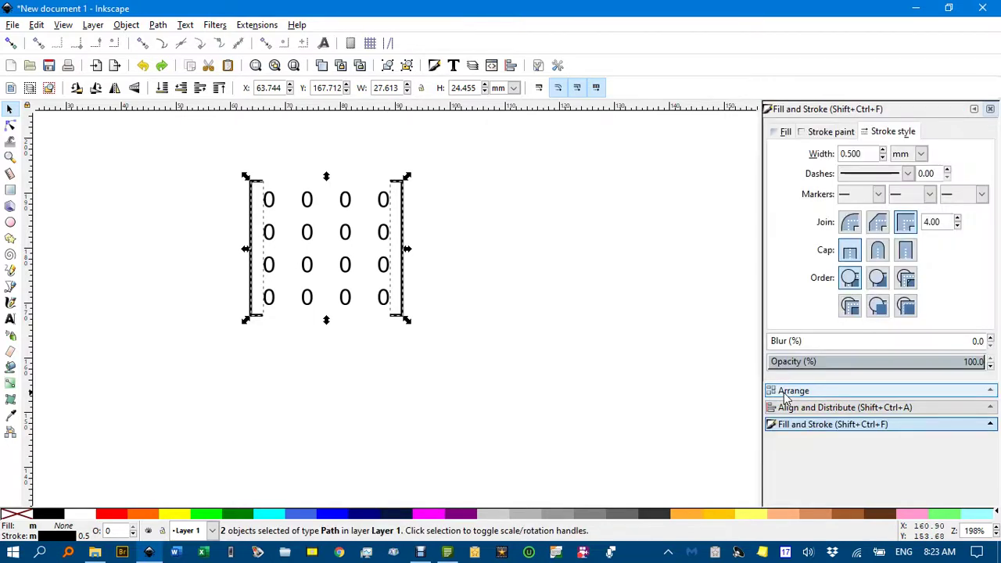
left_click(883, 158)
left_click(883, 158)
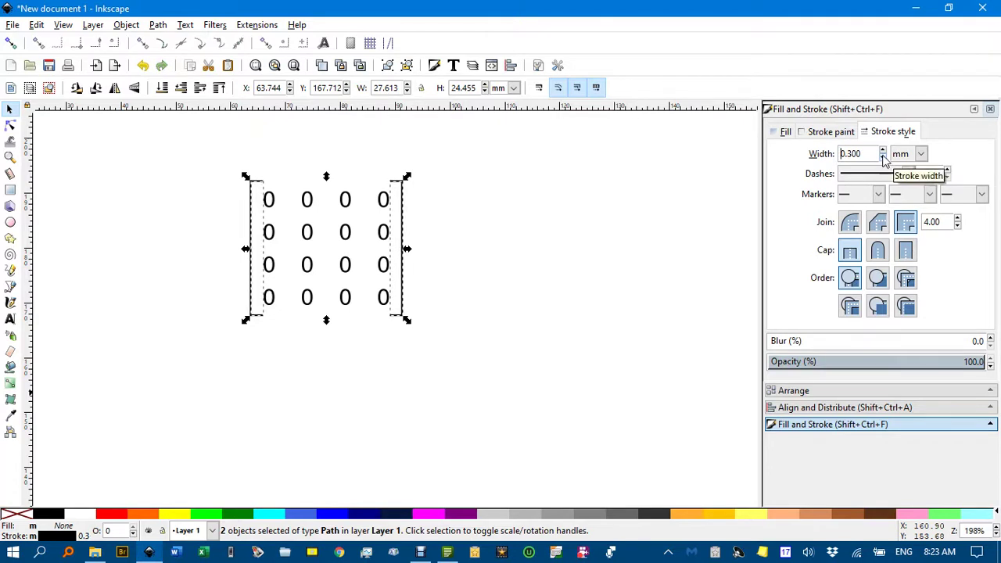
left_click(883, 150)
left_click(627, 193)
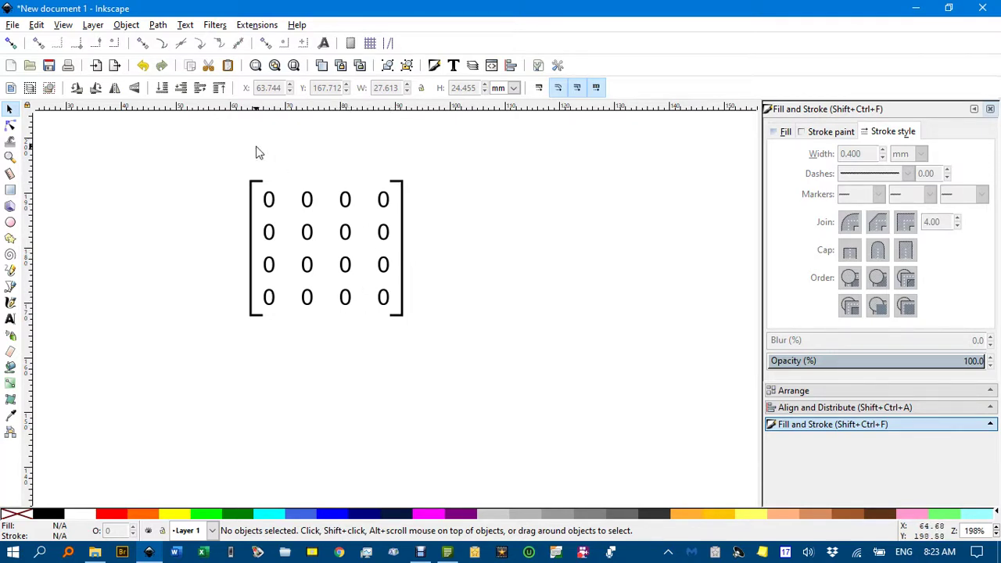
Bring up the Arrange panel's Rectangular grid tab, showing a 2×2 grid with 5 mm and 3 mm spacing.
left_click(128, 25)
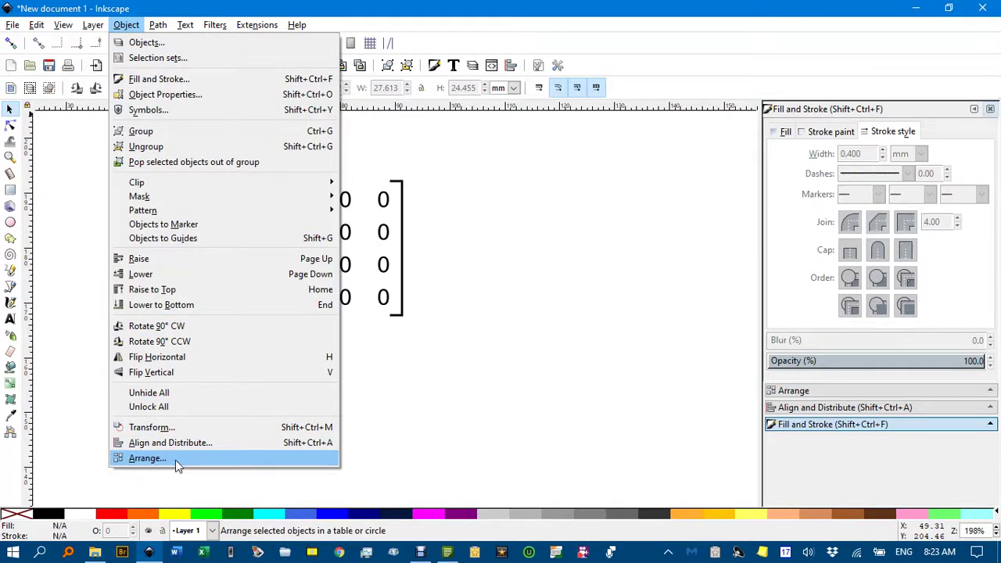
left_click(804, 395)
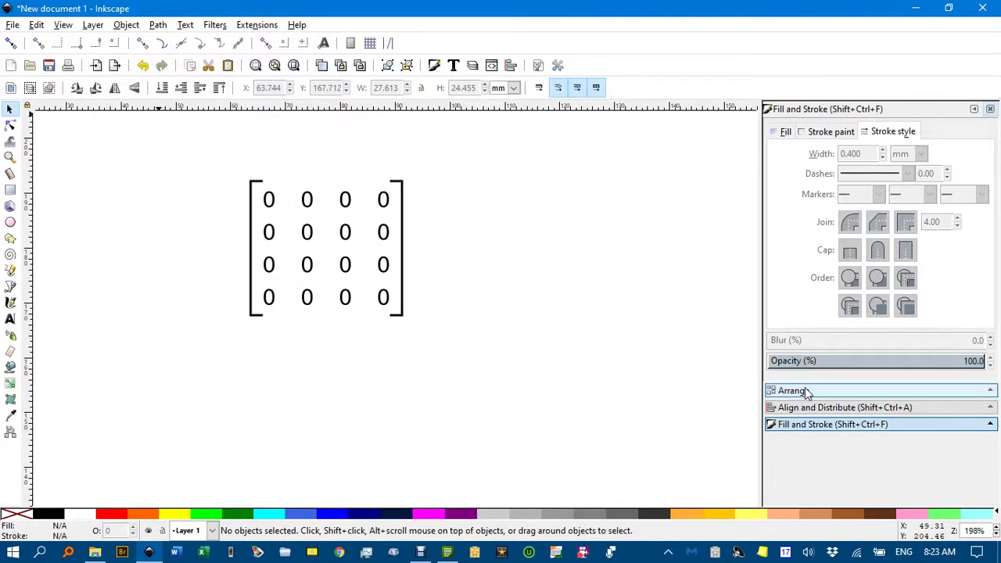
left_click(811, 396)
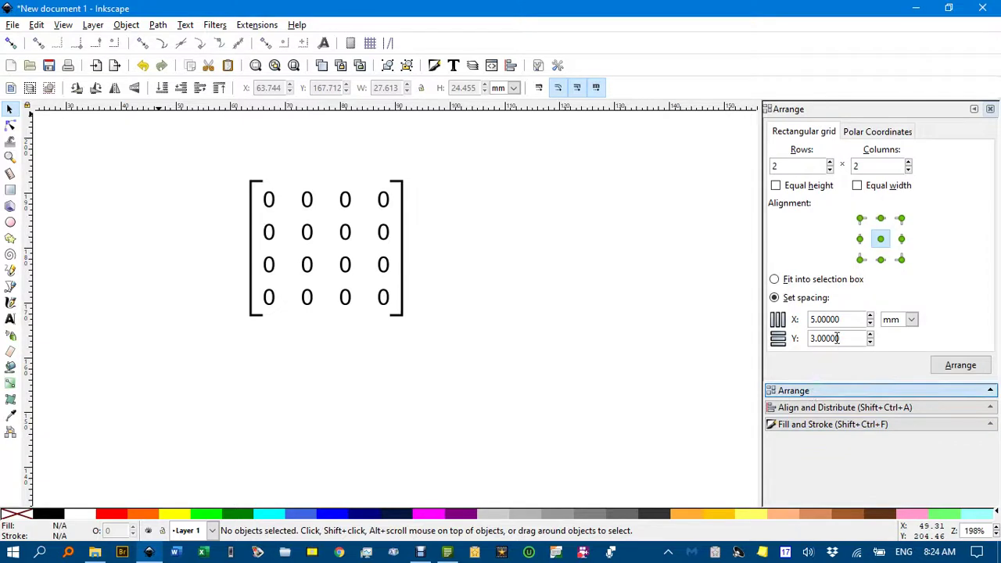